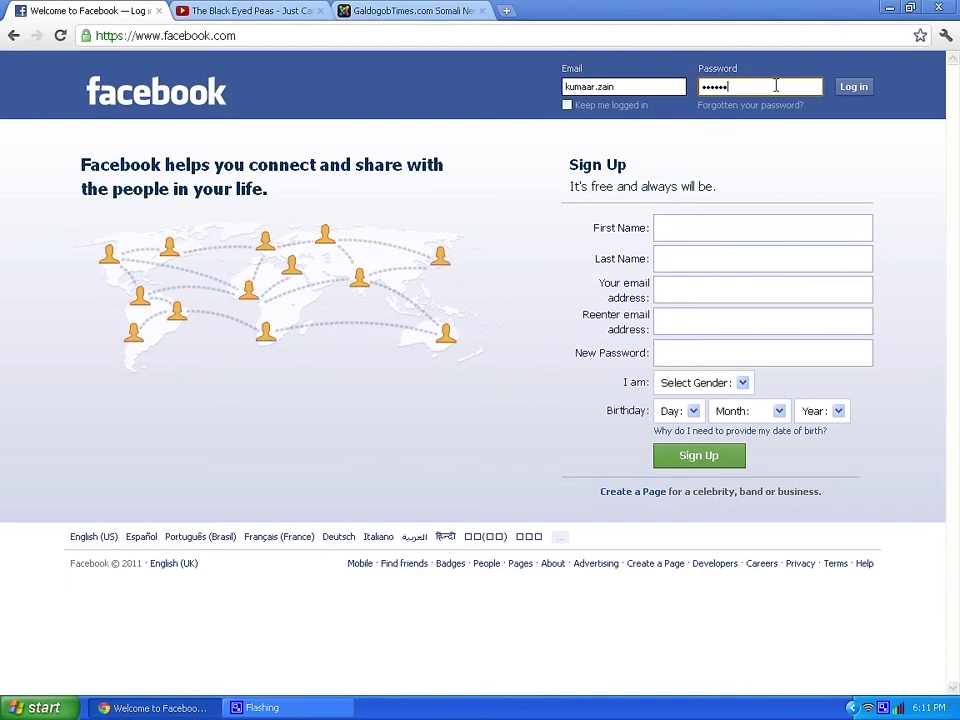
- Enter the account password and log in to reach the News Feed
{"action": "type", "text": "•••"}
{"action": "left_click", "coordinate": [860, 88]}
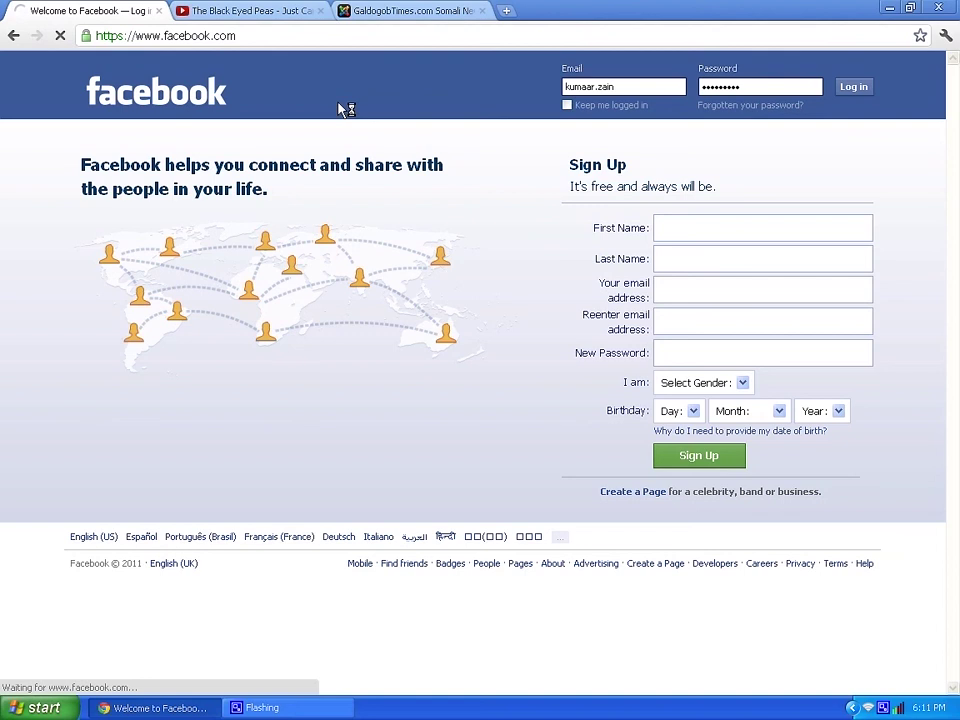
{"action": "left_click", "coordinate": [716, 262]}
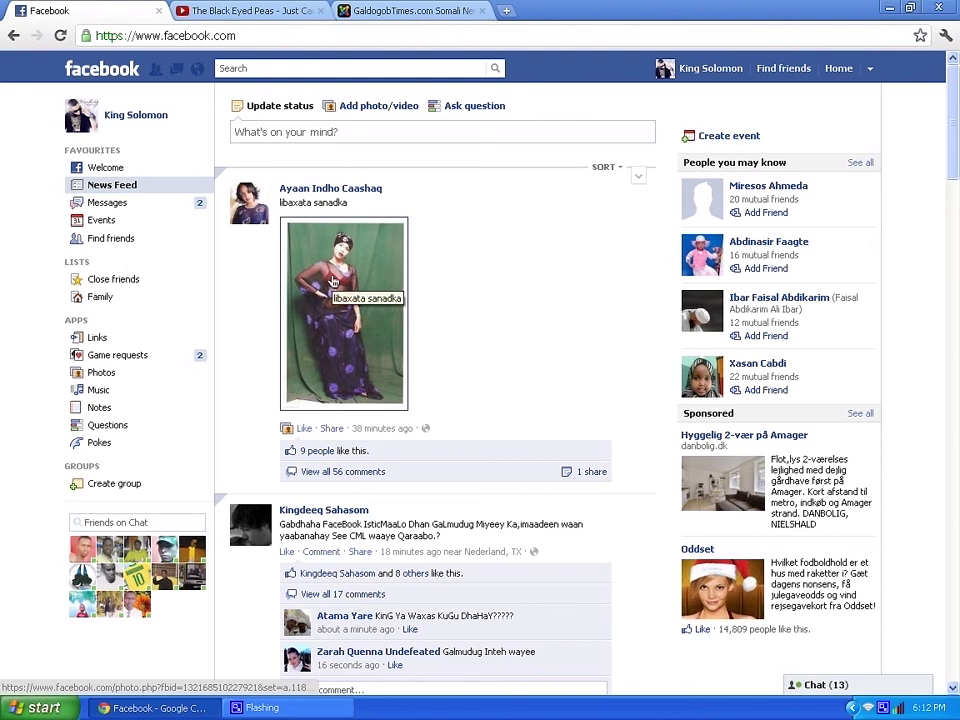
- Go to Account Settings from the dropdown next to Home
{"action": "left_click", "coordinate": [869, 70]}
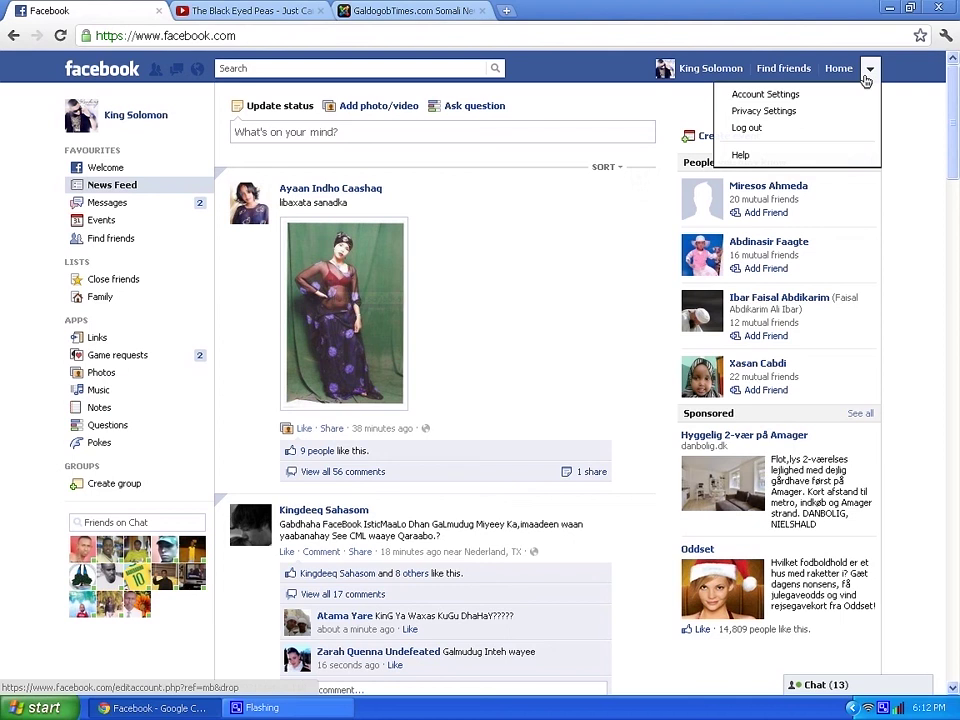
{"action": "left_click", "coordinate": [800, 94]}
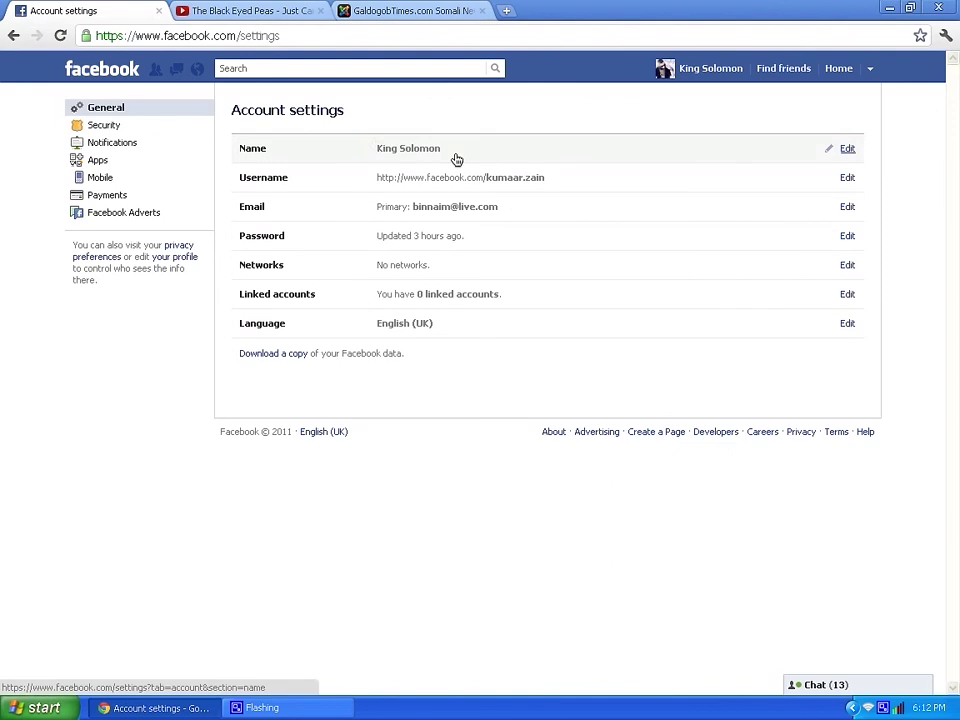
- Visit the Security settings, then follow the 'Deactivate your account' link
{"action": "left_click", "coordinate": [97, 128]}
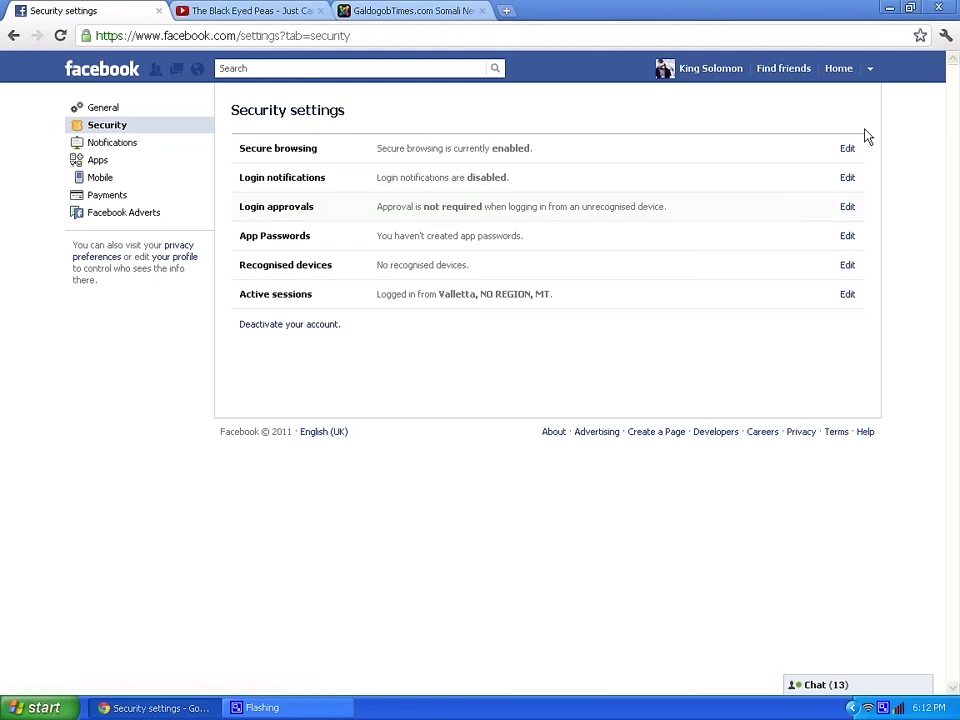
{"action": "left_click", "coordinate": [262, 325]}
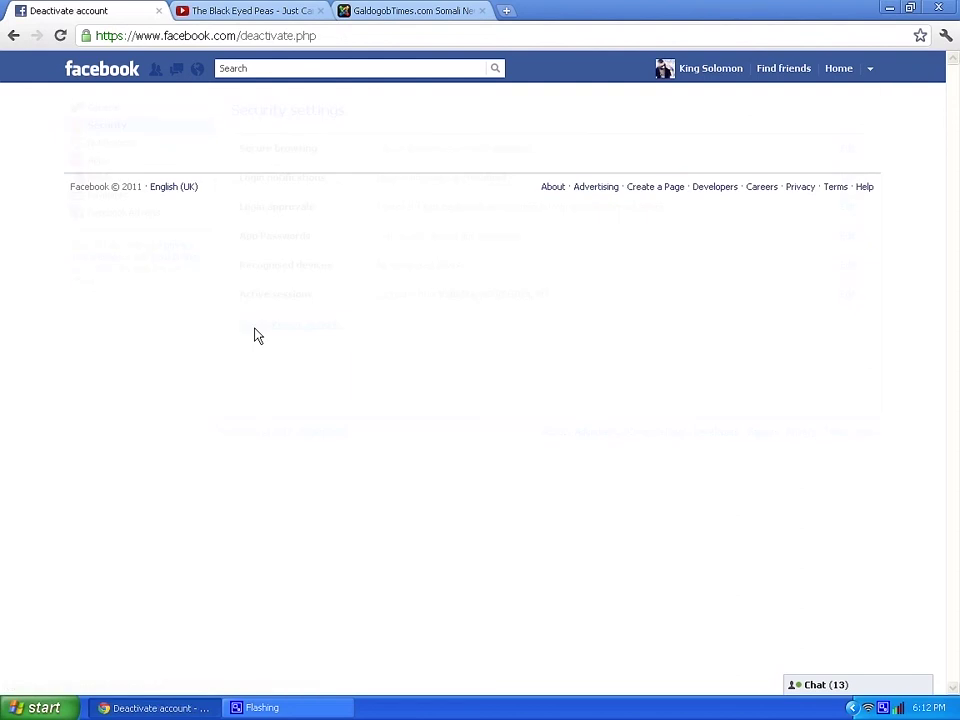
- Pick 'My account was hacked.' as the leaving reason and follow the secure-account link
{"action": "scroll", "coordinate": [386, 480], "scroll_direction": "down", "scroll_amount": 5}
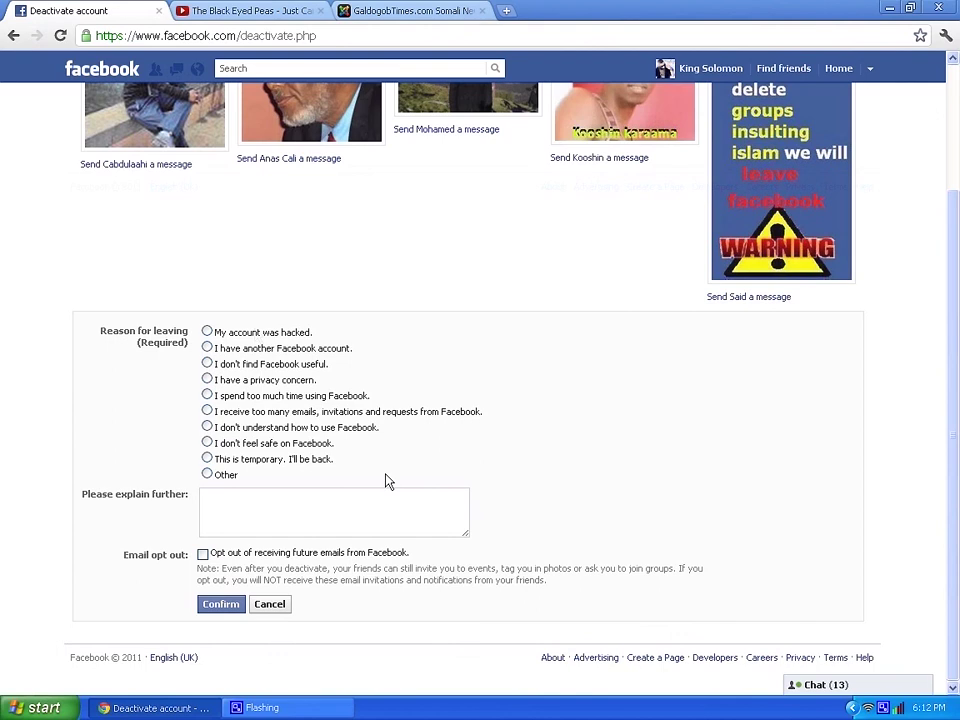
{"action": "left_click_drag", "start_coordinate": [209, 337], "coordinate": [277, 347]}
{"action": "left_click", "coordinate": [207, 332]}
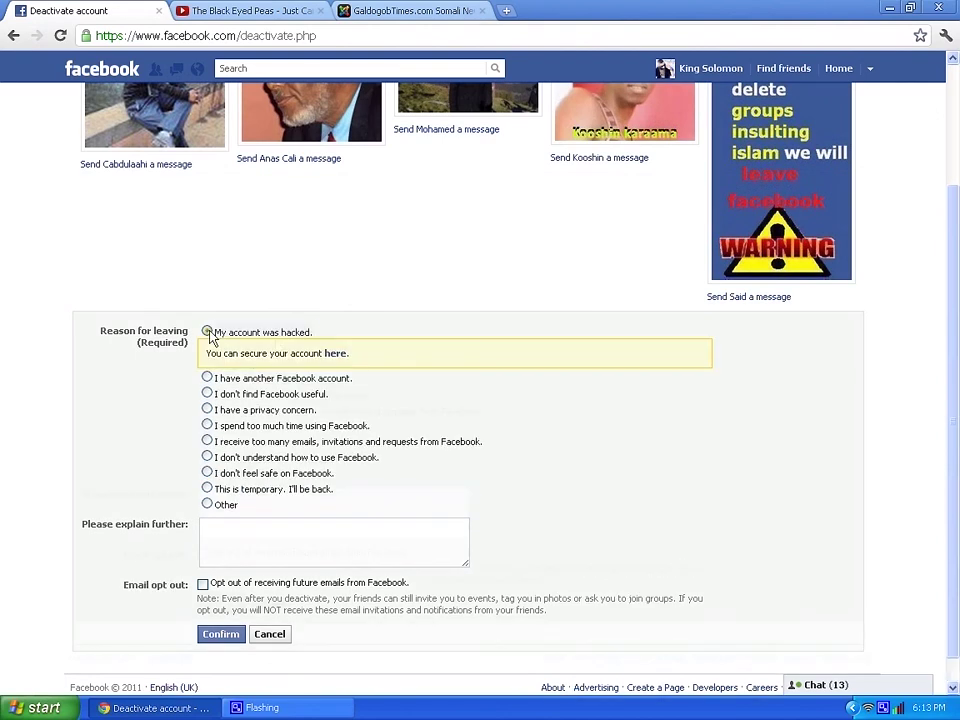
{"action": "left_click", "coordinate": [335, 354]}
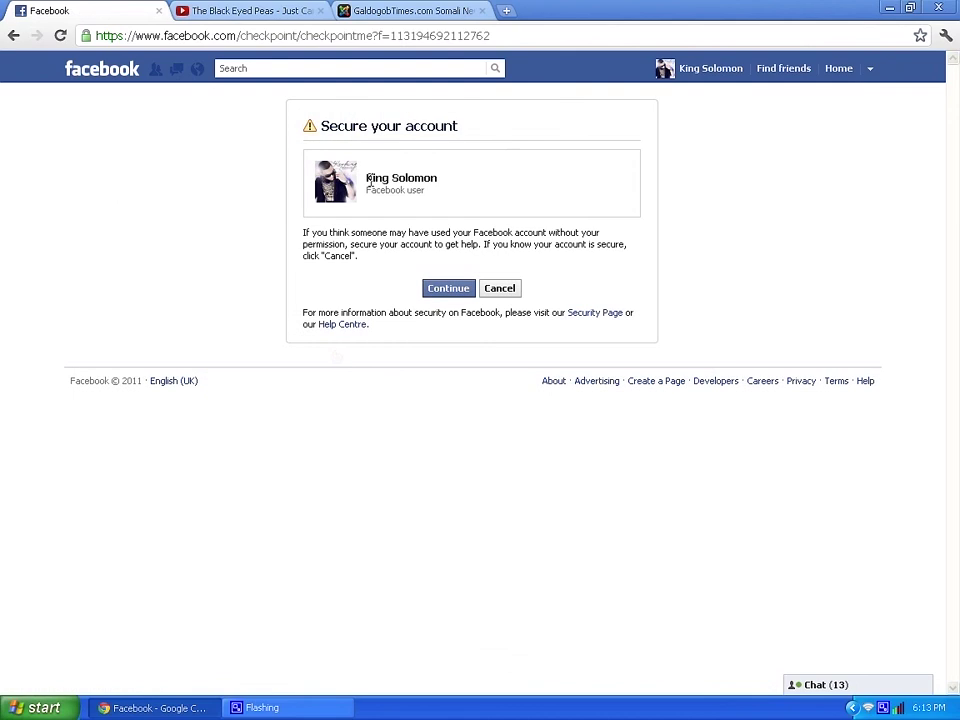
- Continue past the Secure your account box
{"action": "left_click", "coordinate": [443, 288]}
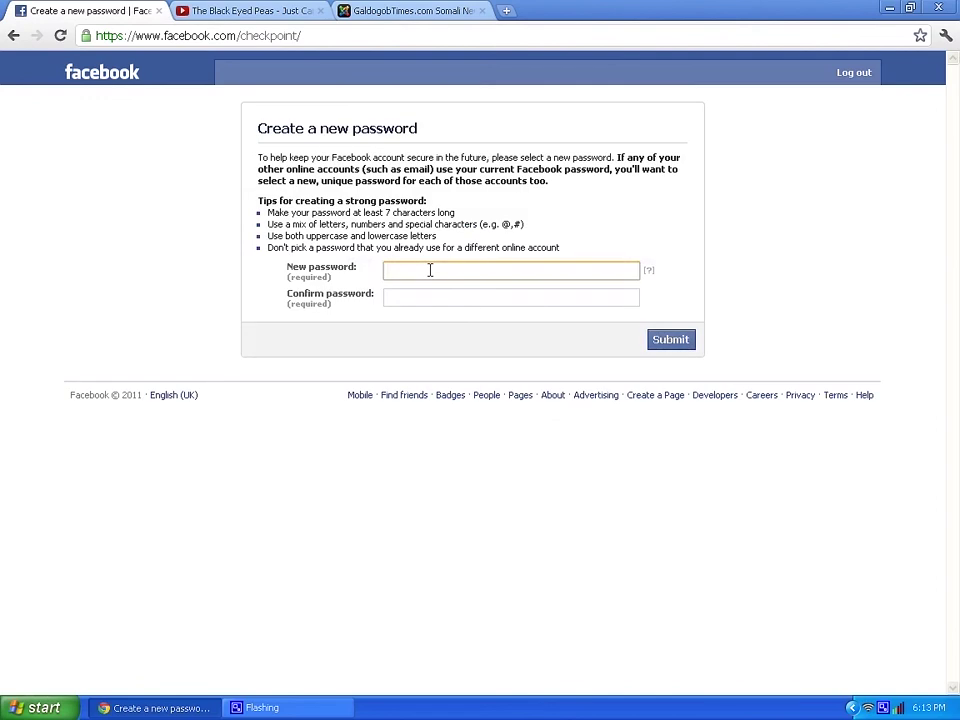
- Enter a new medium-strength password, confirm it in the second field, and submit
{"action": "type", "text": "••••••"}
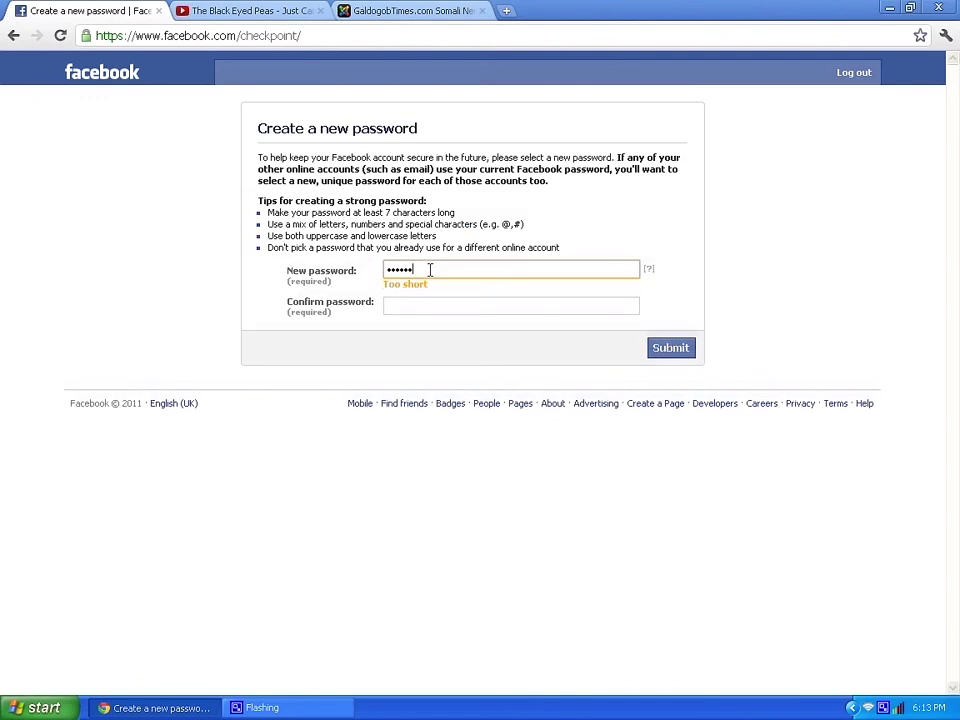
{"action": "key", "text": "BackSpace"}
{"action": "key", "text": "BackSpace"}
{"action": "key", "text": "BackSpace"}
{"action": "key", "text": "BackSpace"}
{"action": "key", "text": "BackSpace"}
{"action": "key", "text": "BackSpace"}
{"action": "type", "text": "•••••••"}
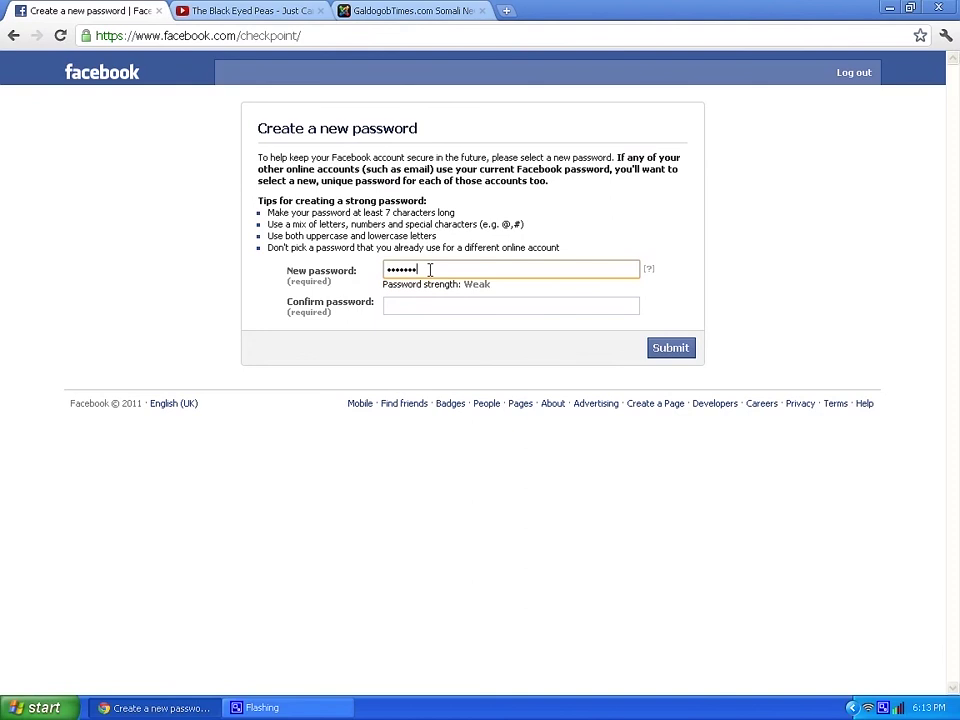
{"action": "key", "text": "Tab"}
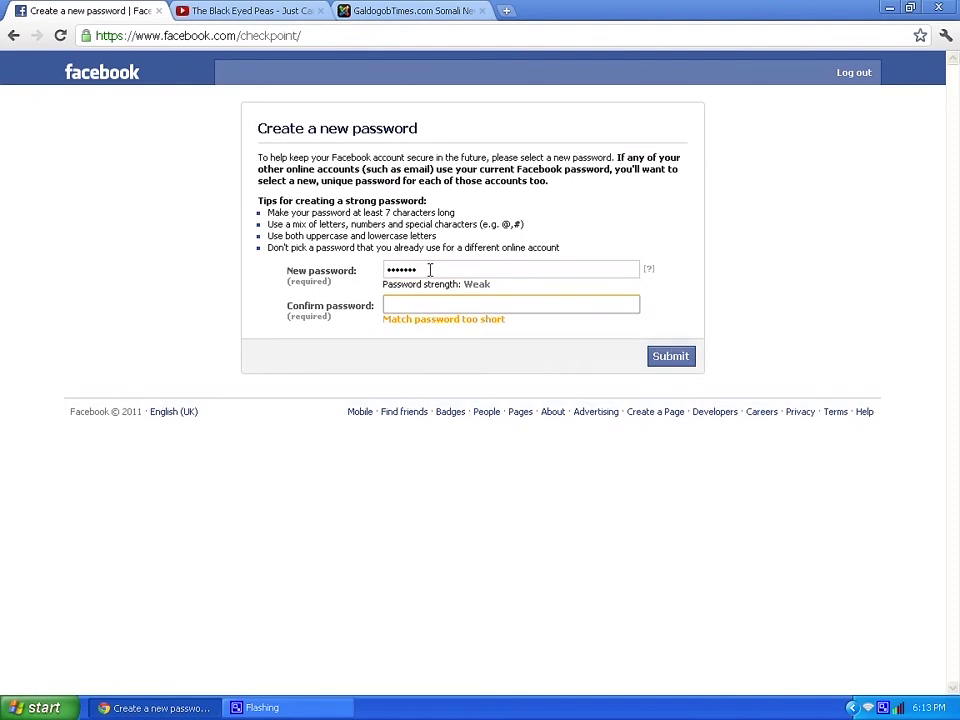
{"action": "left_click", "coordinate": [430, 270]}
{"action": "key", "text": "BackSpace"}
{"action": "key", "text": "BackSpace"}
{"action": "key", "text": "BackSpace"}
{"action": "key", "text": "BackSpace"}
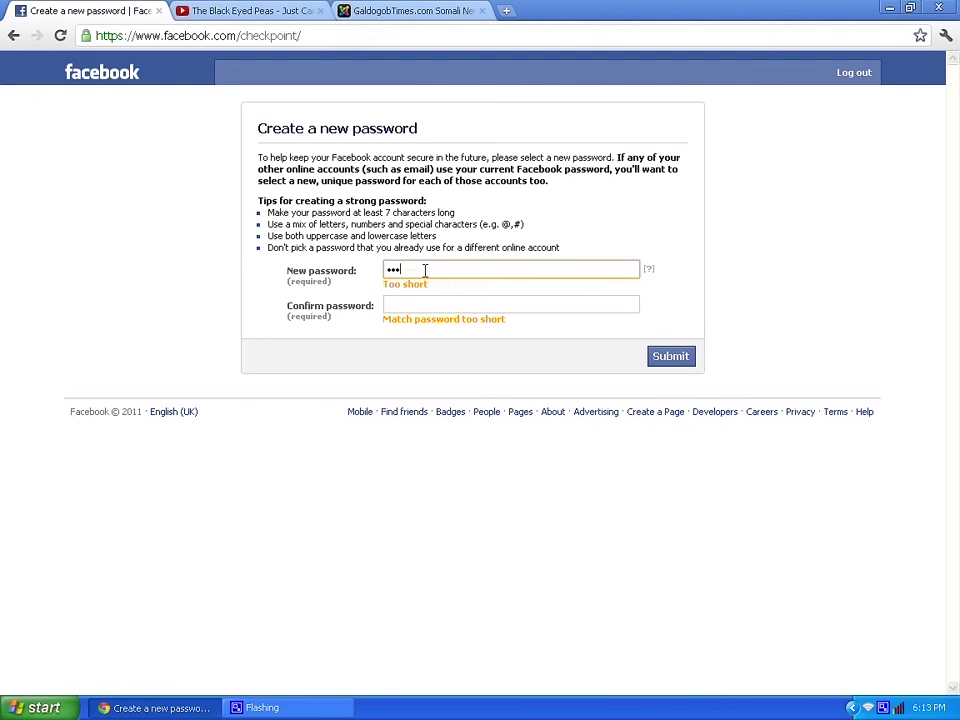
{"action": "type", "text": "****"}
{"action": "key", "text": "BackSpace"}
{"action": "key", "text": "BackSpace"}
{"action": "key", "text": "BackSpace"}
{"action": "key", "text": "BackSpace"}
{"action": "key", "text": "BackSpace"}
{"action": "key", "text": "BackSpace"}
{"action": "key", "text": "BackSpace"}
{"action": "type", "text": "*********"}
{"action": "key", "text": "Tab"}
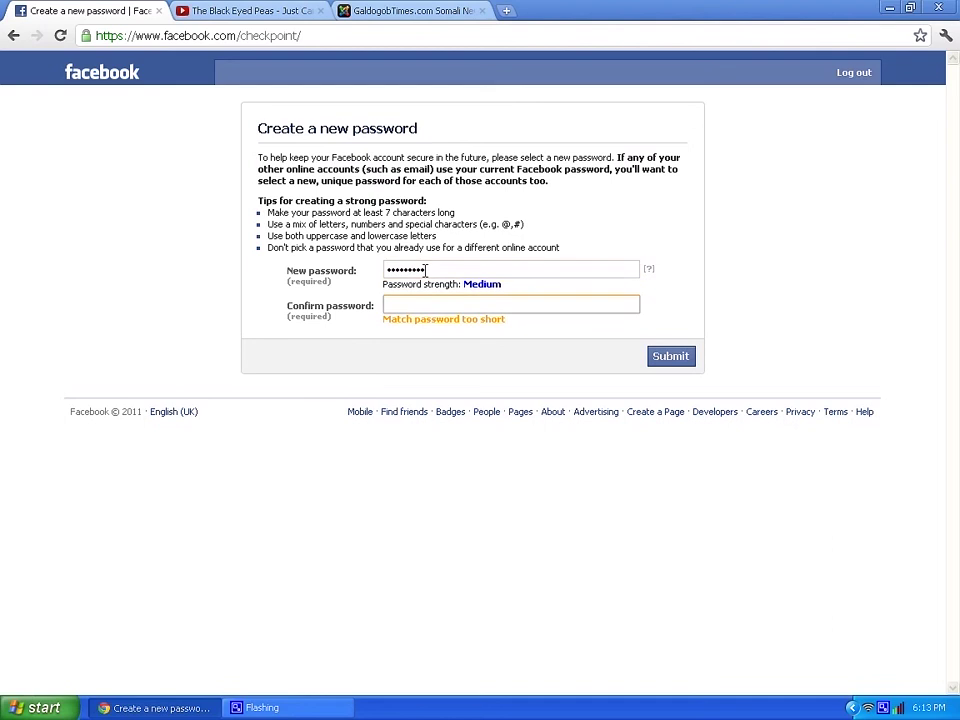
{"action": "type", "text": "*********"}
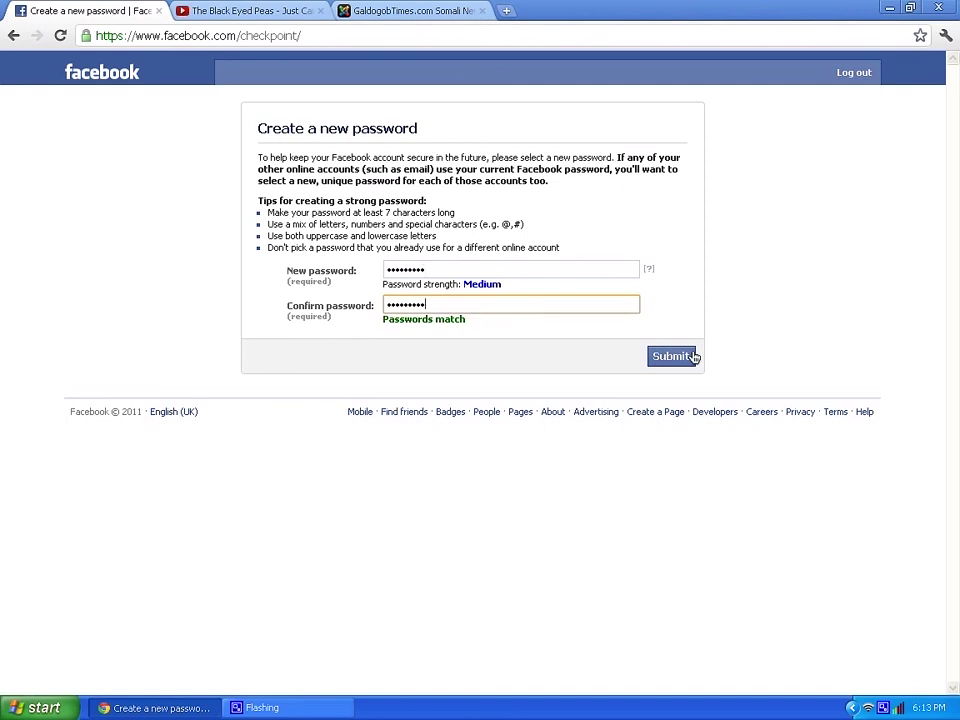
{"action": "left_click", "coordinate": [672, 357]}
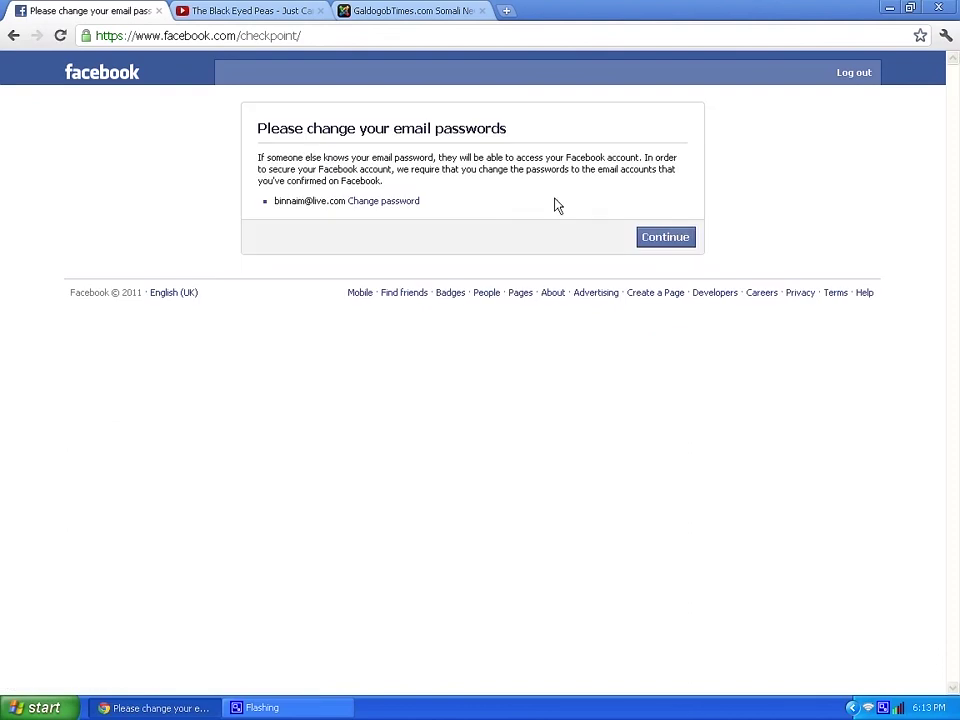
- Continue past the email-password notice and the 'Account verified' page
{"action": "left_click", "coordinate": [661, 238]}
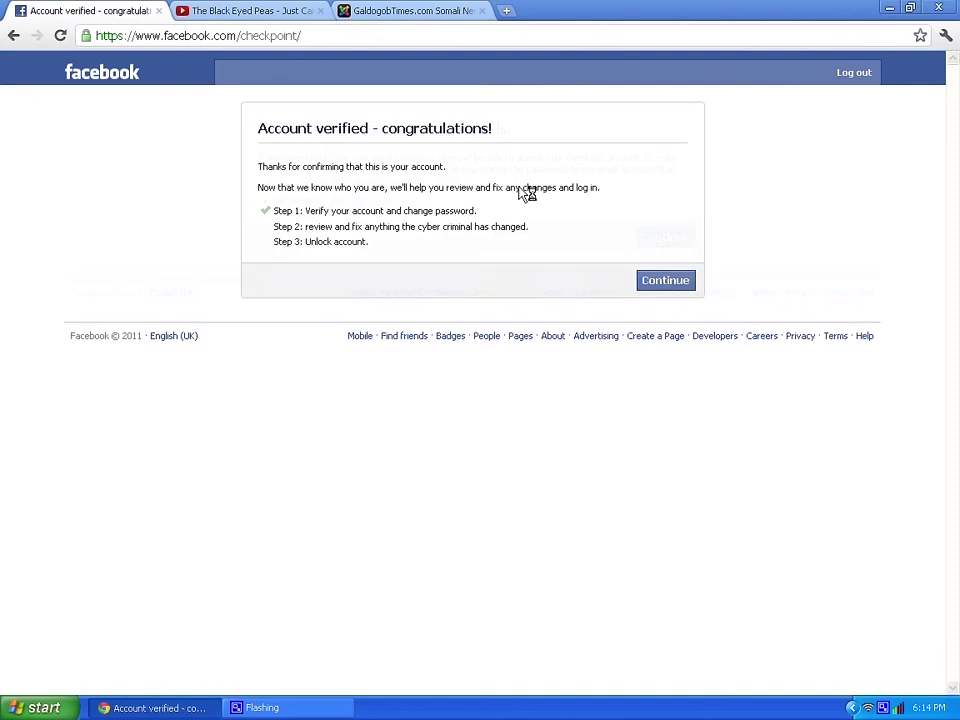
{"action": "left_click", "coordinate": [649, 280]}
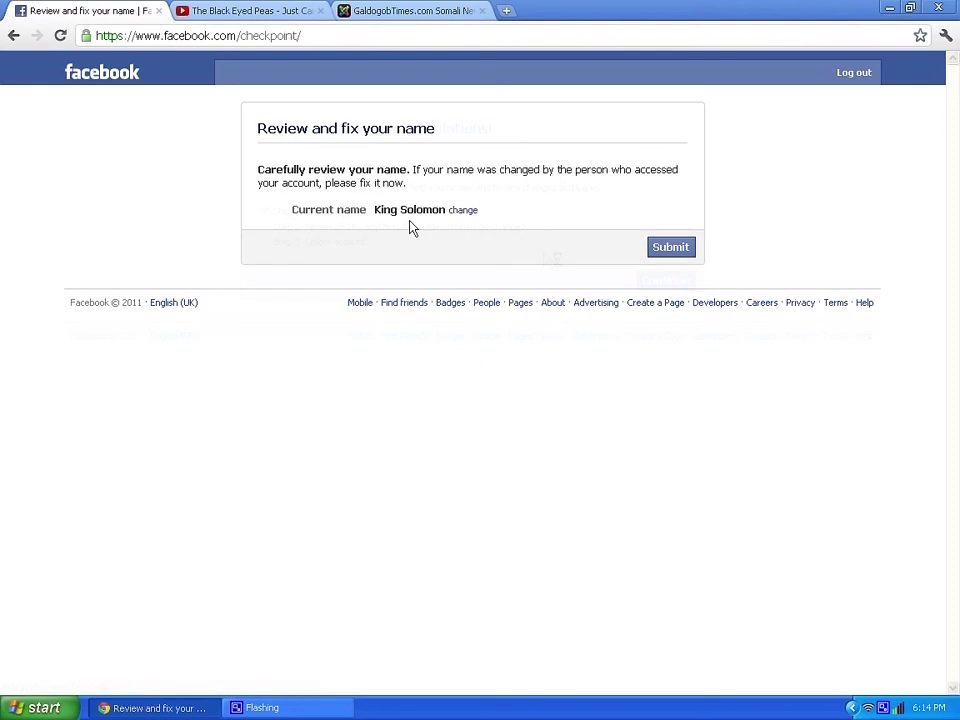
- Review the current account name and reveal its separate name fields, leaving it unchanged
{"action": "left_click", "coordinate": [378, 210]}
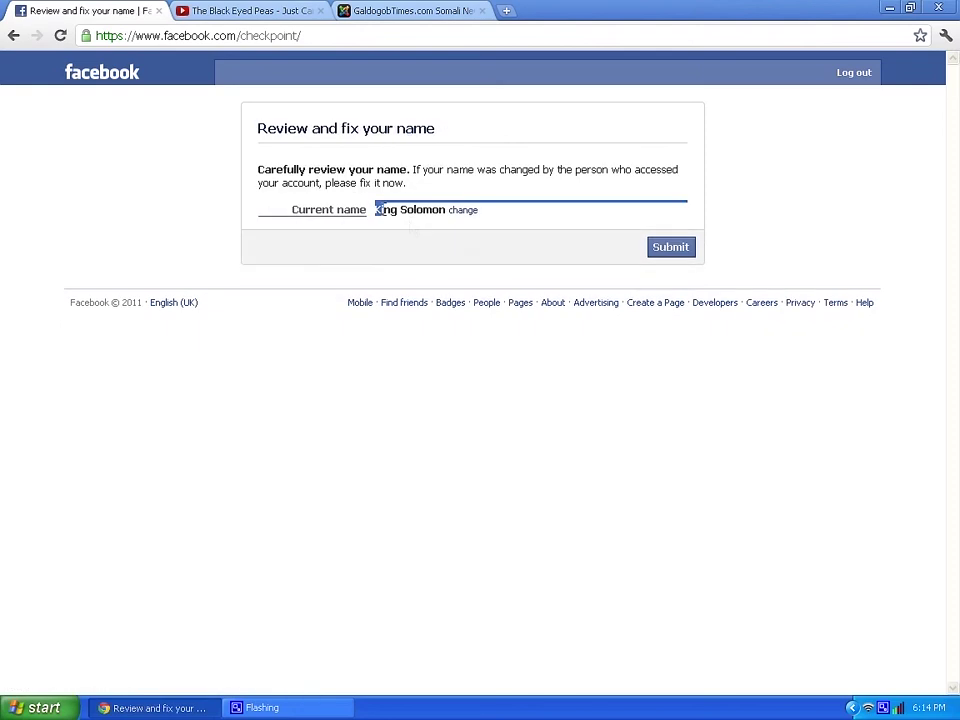
{"action": "left_click_drag", "start_coordinate": [378, 210], "coordinate": [446, 222]}
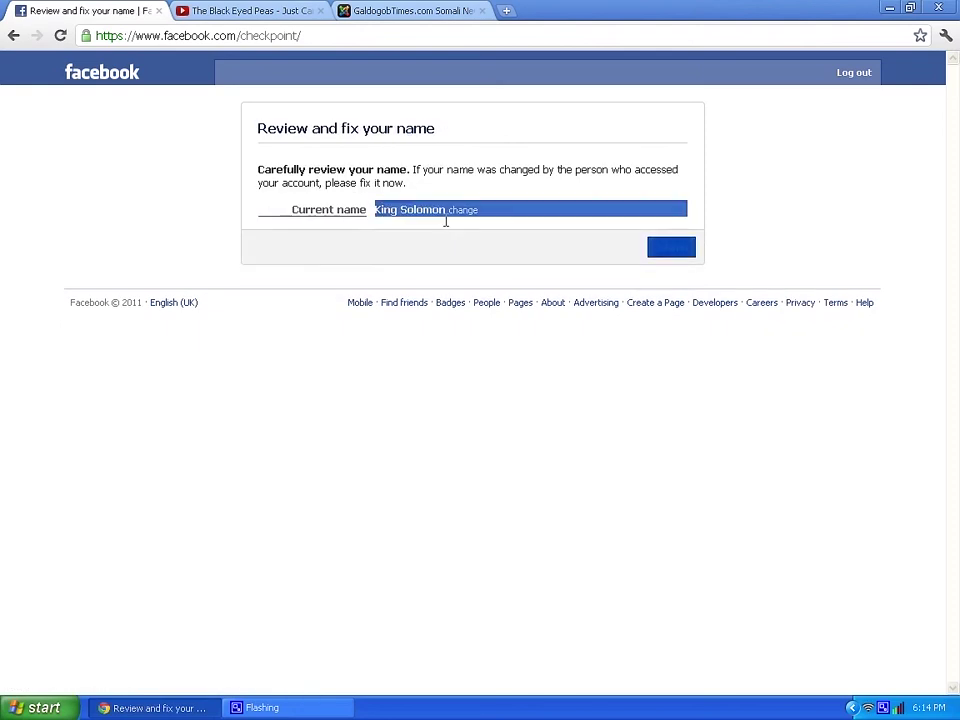
{"action": "left_click", "coordinate": [374, 211]}
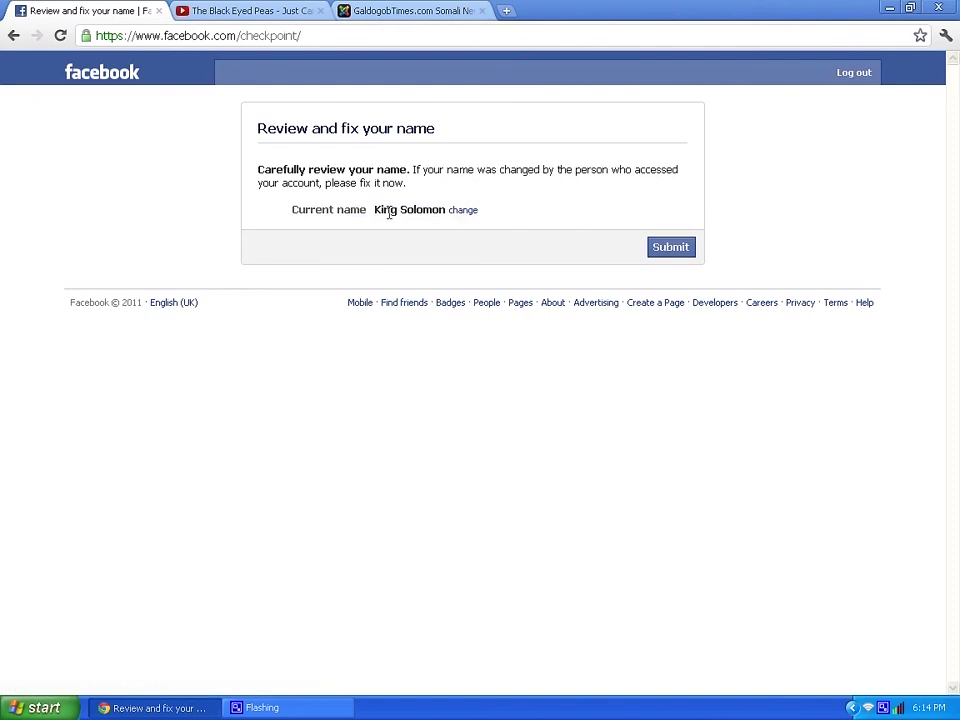
{"action": "left_click_drag", "start_coordinate": [375, 211], "coordinate": [425, 216]}
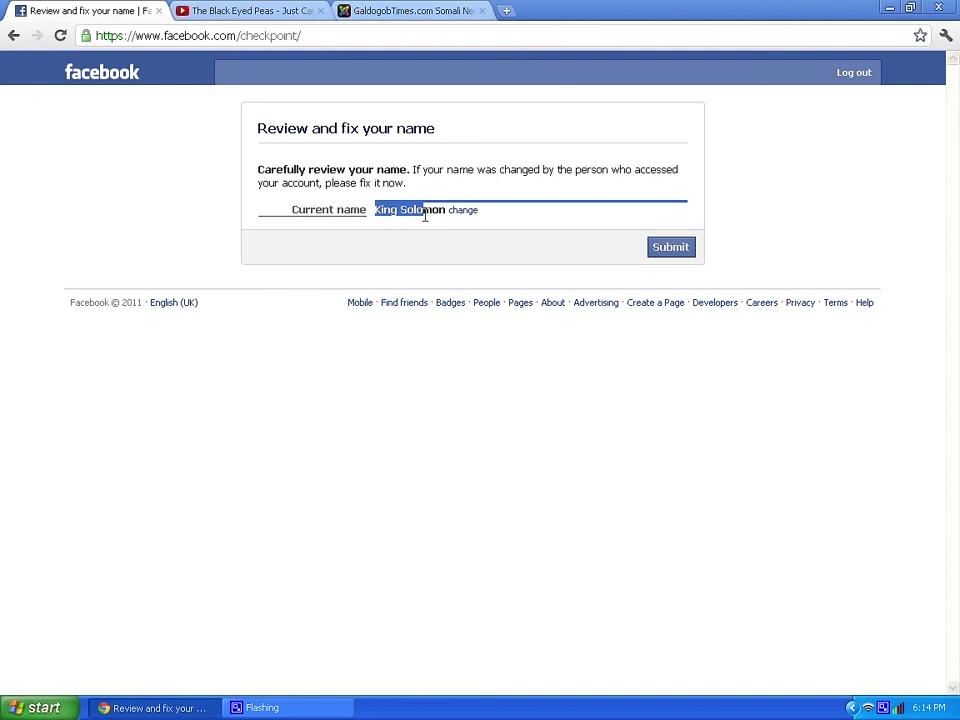
{"action": "left_click", "coordinate": [463, 213]}
{"action": "left_click", "coordinate": [407, 233]}
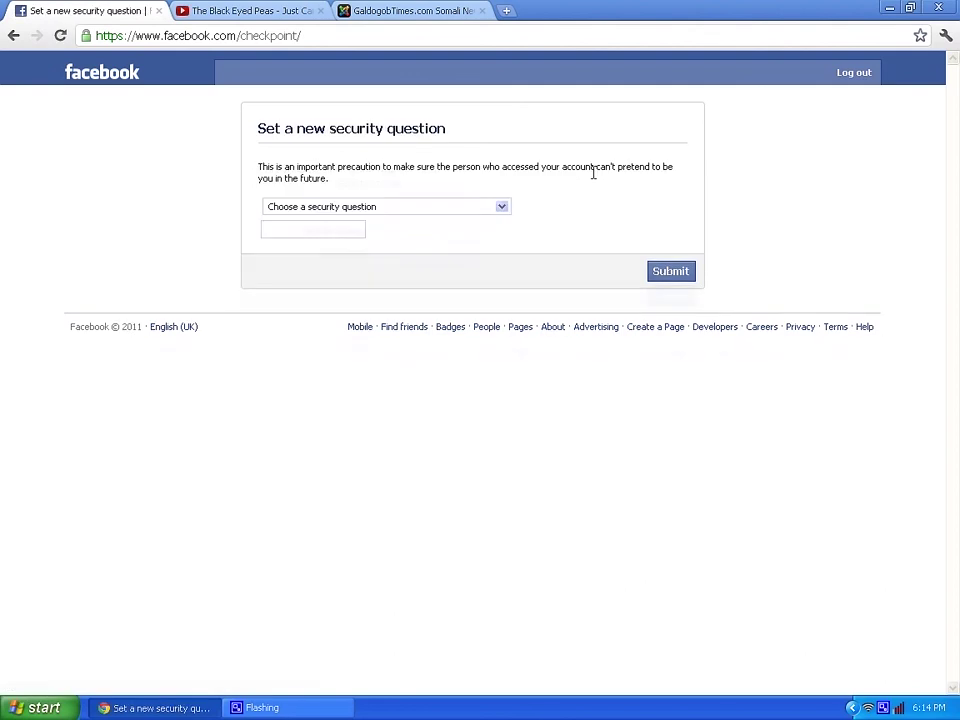
- Set 'What was the last name of your first grade teacher?' with a 5+ character answer and submit
{"action": "left_click", "coordinate": [433, 207]}
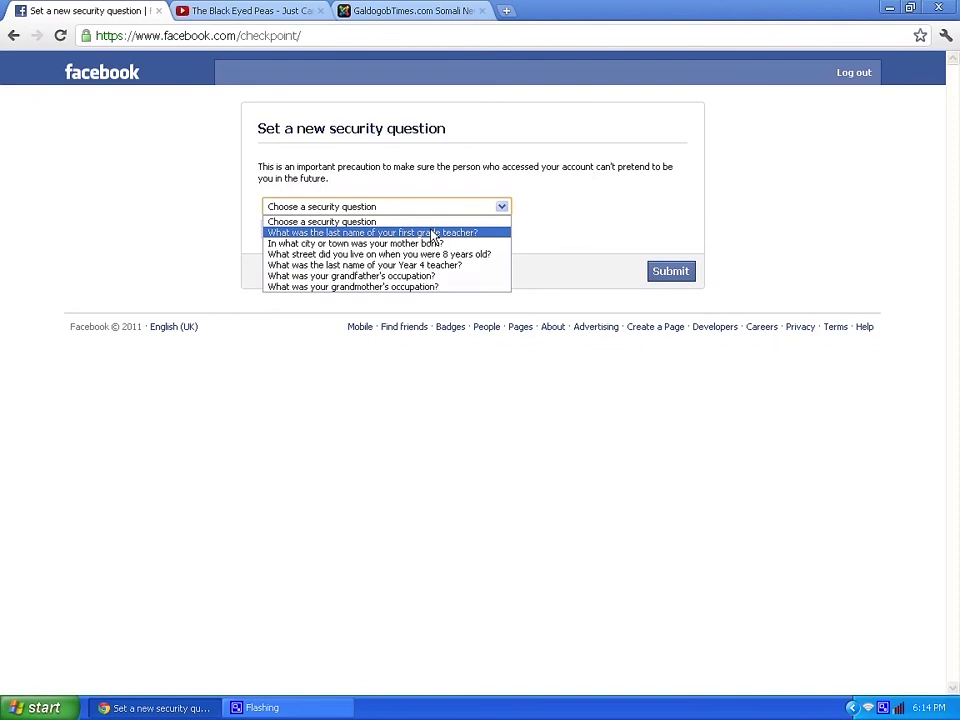
{"action": "left_click", "coordinate": [433, 233]}
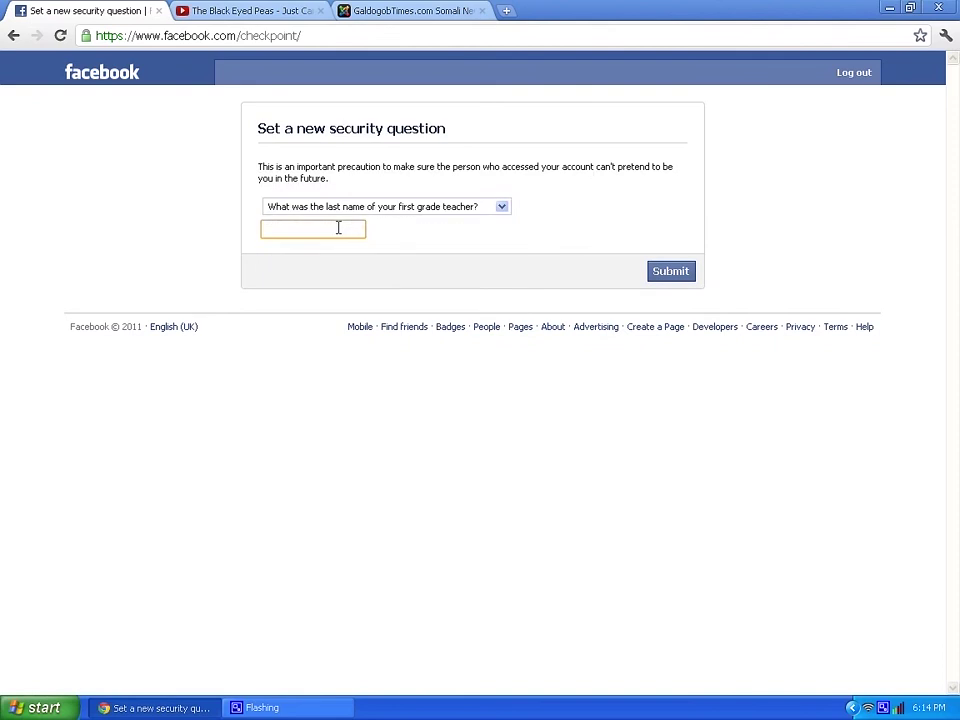
{"action": "double_click", "coordinate": [343, 227]}
{"action": "key", "text": "shift+Tab"}
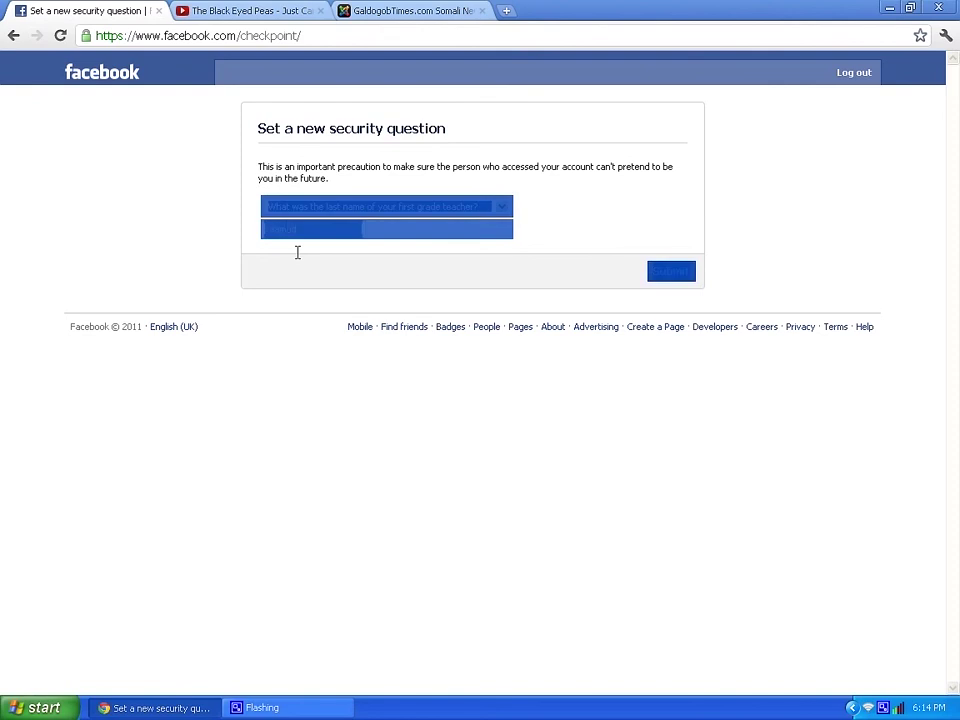
{"action": "double_click", "coordinate": [280, 229]}
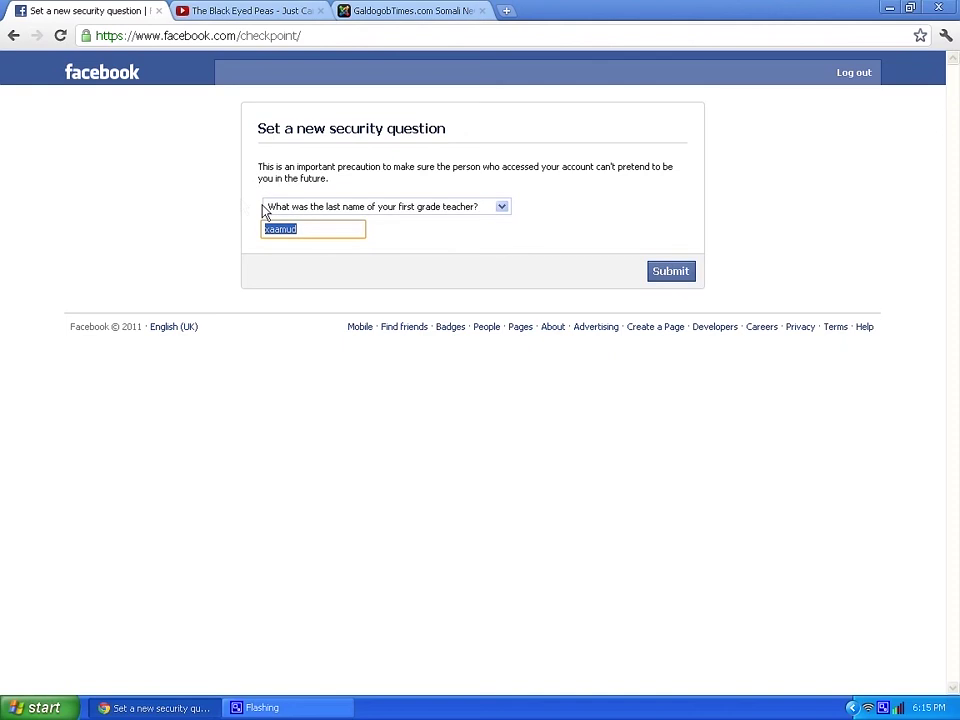
{"action": "type", "text": "xxxx"}
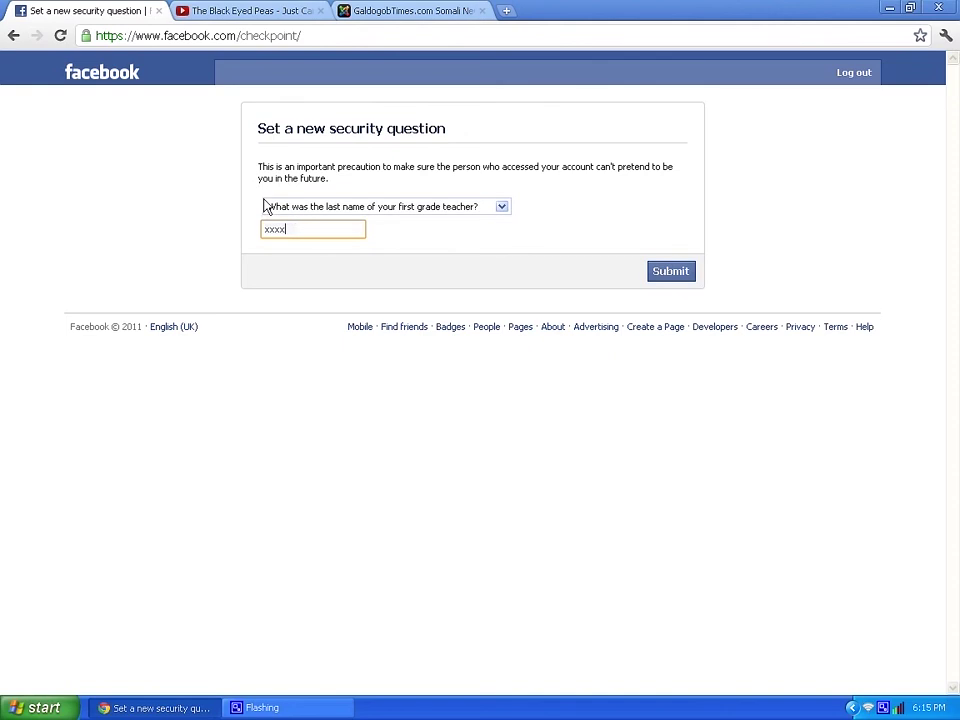
{"action": "left_click", "coordinate": [266, 206]}
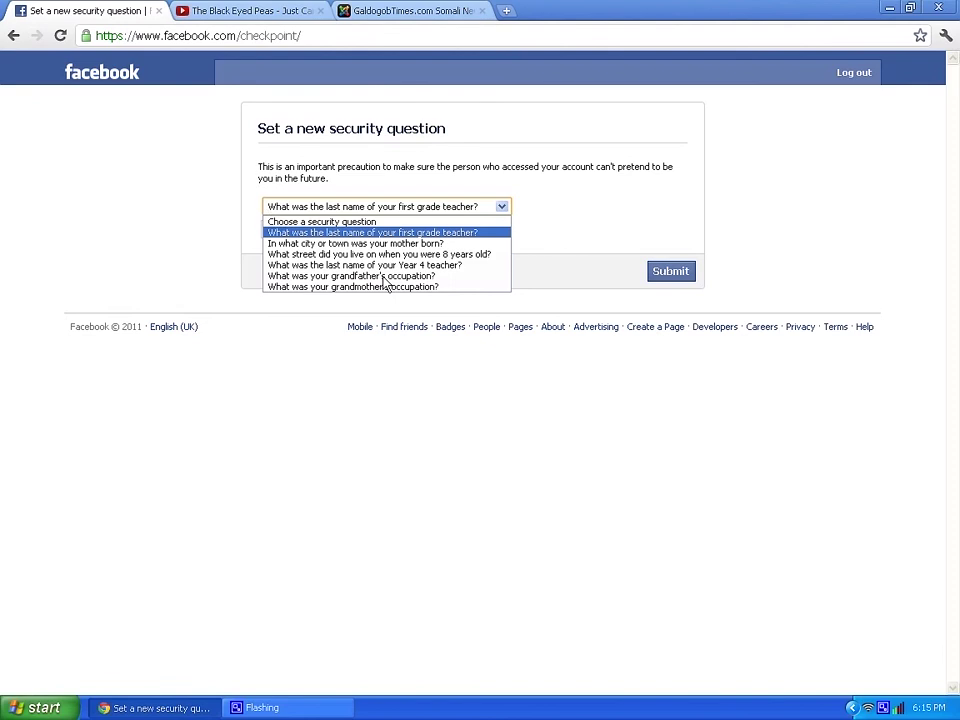
{"action": "left_click", "coordinate": [385, 283]}
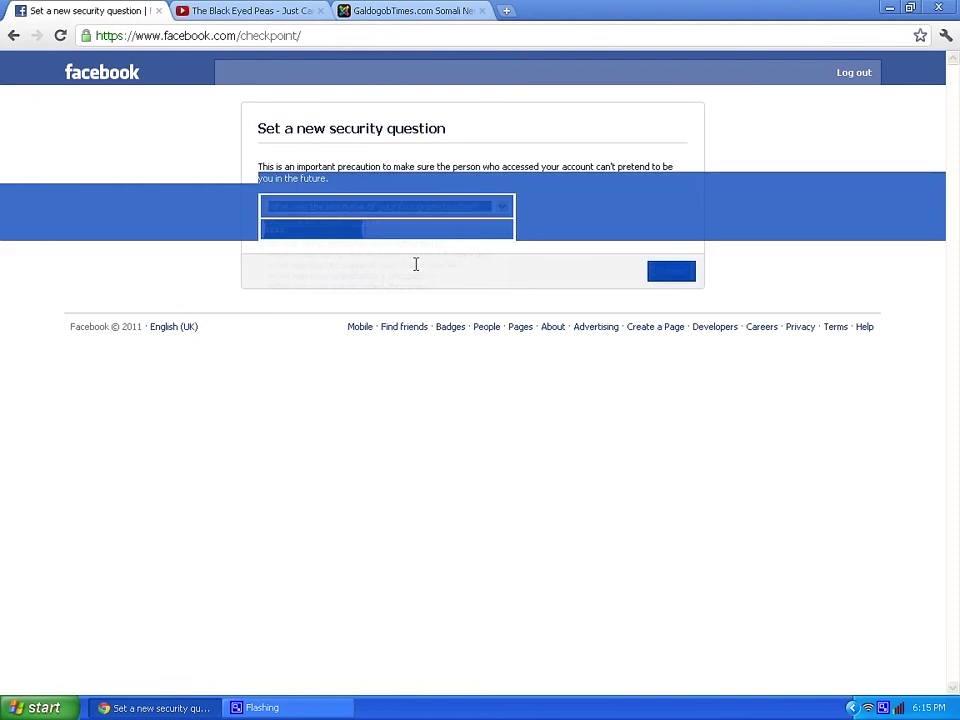
{"action": "left_click", "coordinate": [673, 274]}
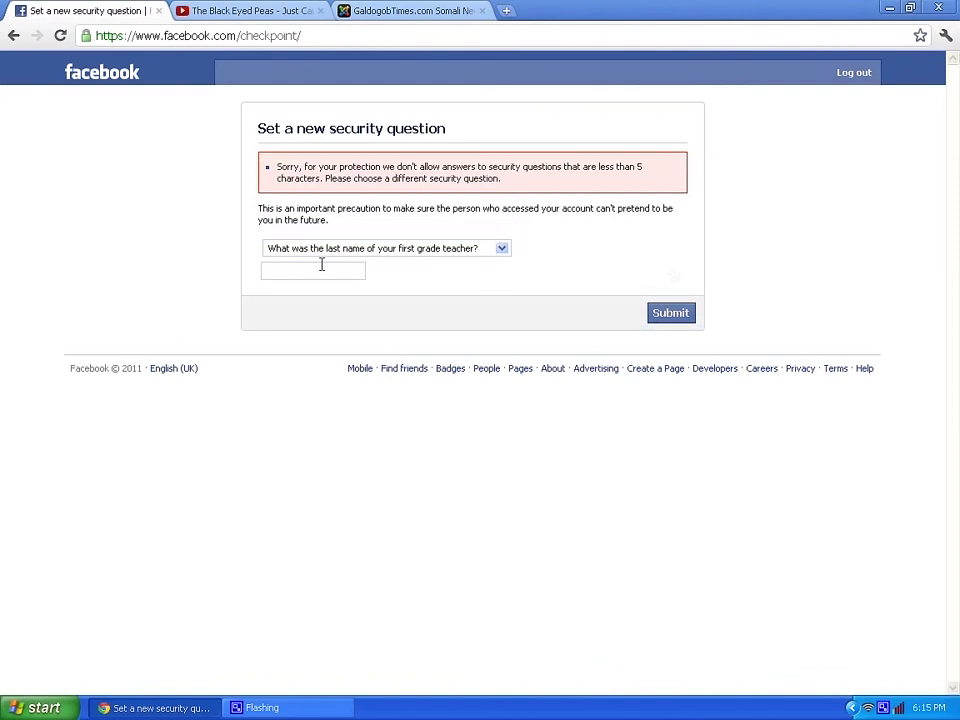
{"action": "left_click", "coordinate": [649, 315]}
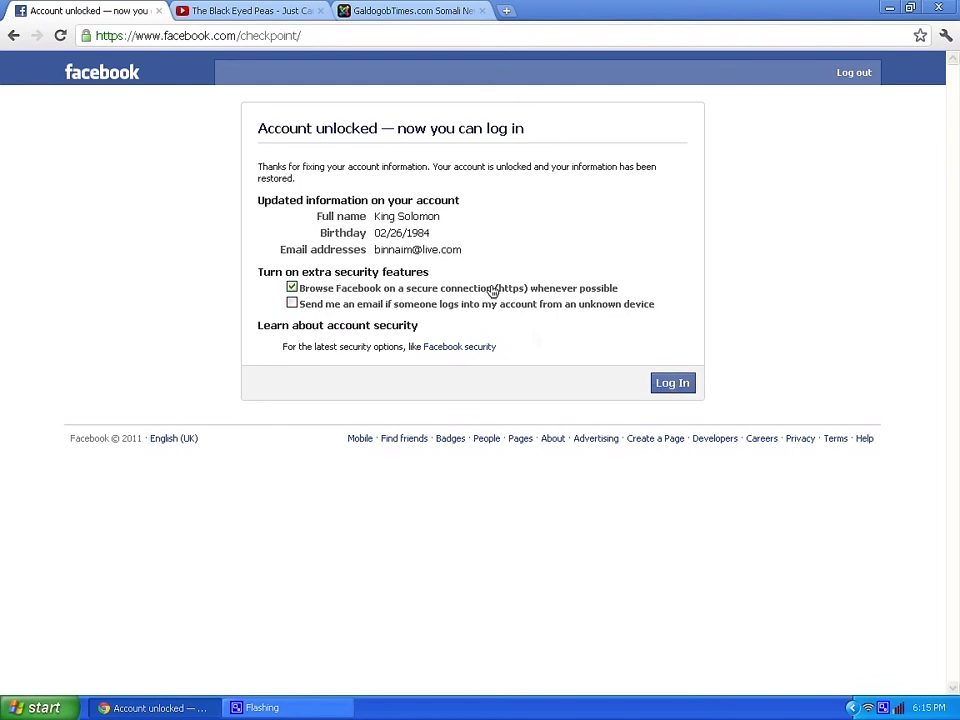
- Keep secure https browsing enabled and log in to the unlocked account
{"action": "left_click_drag", "start_coordinate": [492, 291], "coordinate": [527, 290]}
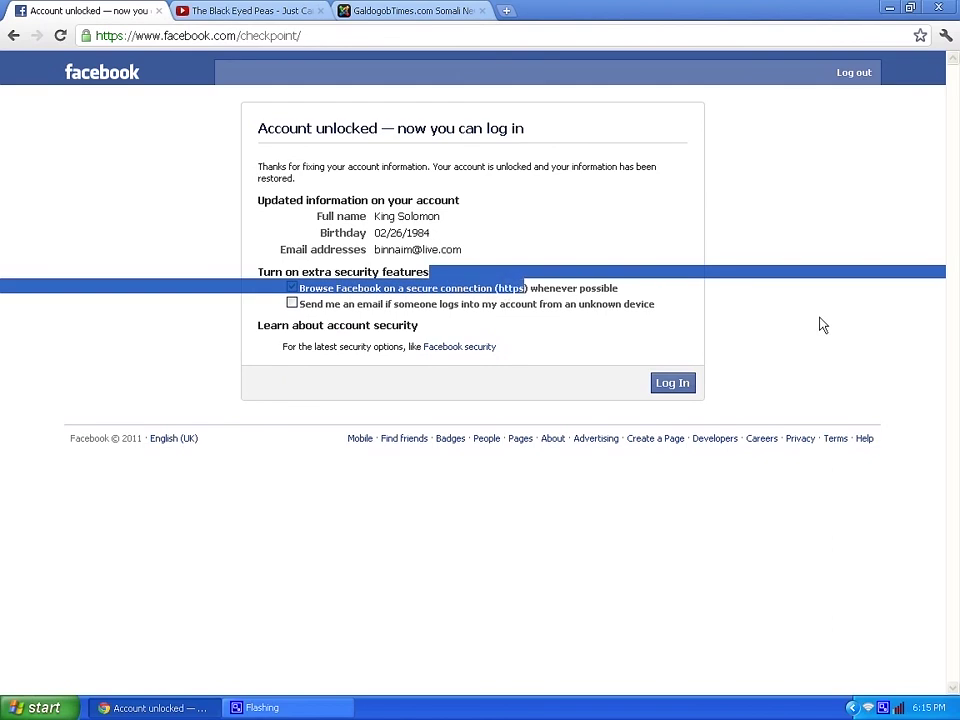
{"action": "left_click", "coordinate": [660, 386]}
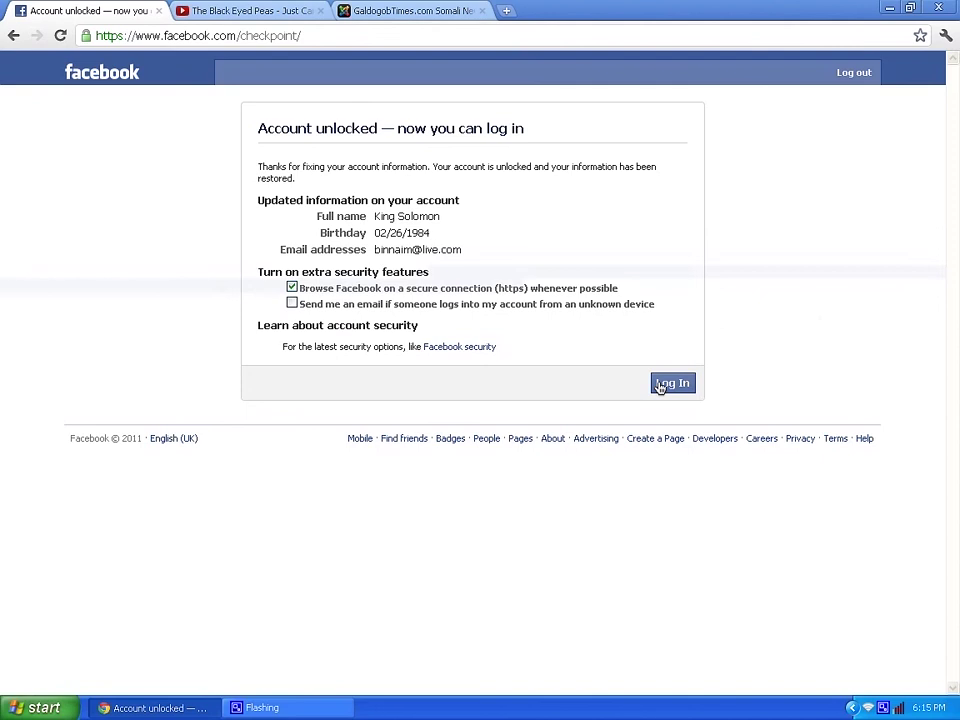